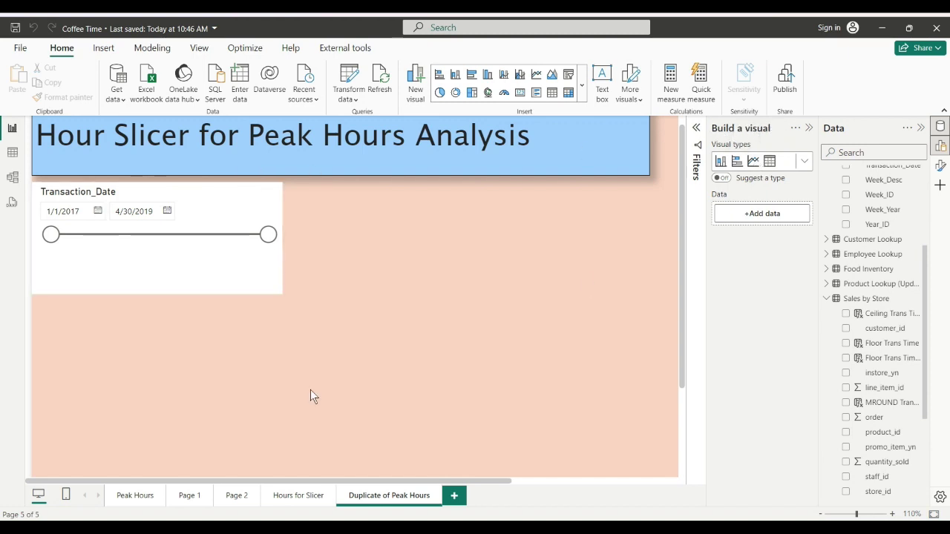
# Add an empty line chart to the Duplicate of Peak Hours page
pyautogui.click(752, 162)
# Plot the Total Sales measure on the new line chart and widen it
pyautogui.moveTo(927, 289); pyautogui.dragTo(925, 207)
pyautogui.click(882, 205)
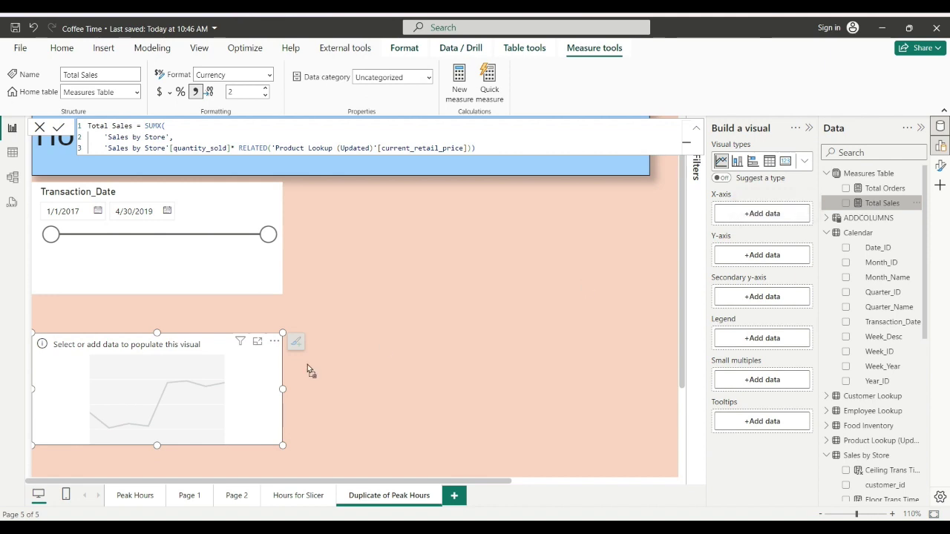
pyautogui.moveTo(127, 390); pyautogui.dragTo(124, 388)
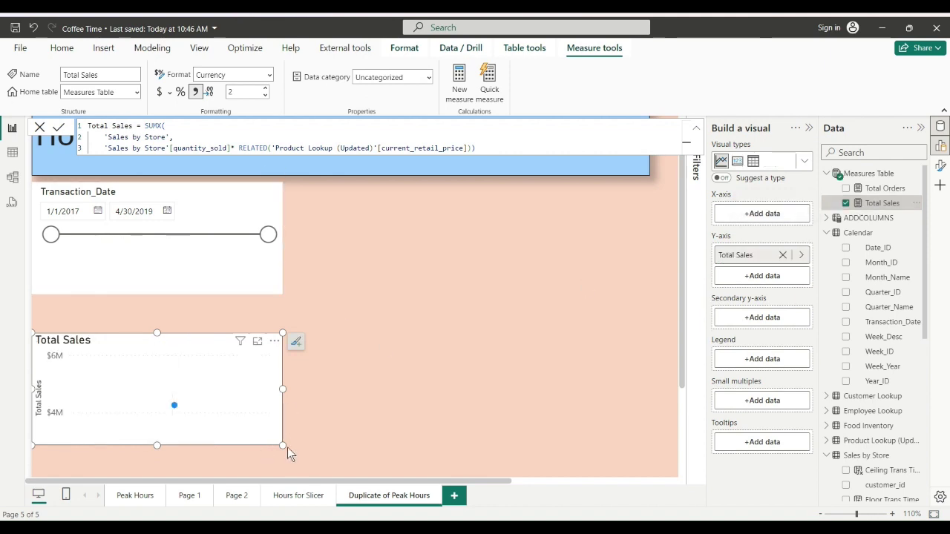
pyautogui.moveTo(287, 448); pyautogui.dragTo(467, 444)
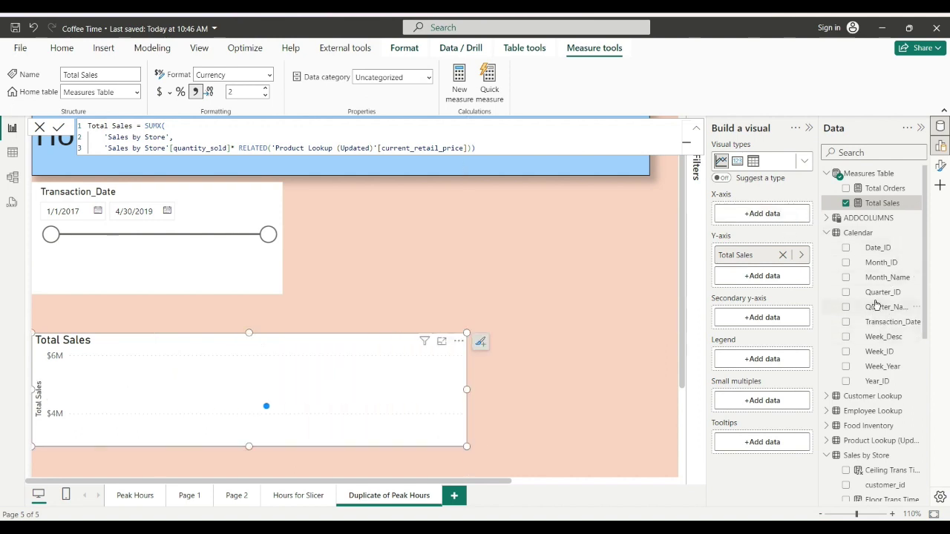
# Put Transaction_Date on the chart's x-axis and stretch the chart across the page width
pyautogui.moveTo(880, 325); pyautogui.dragTo(762, 214)
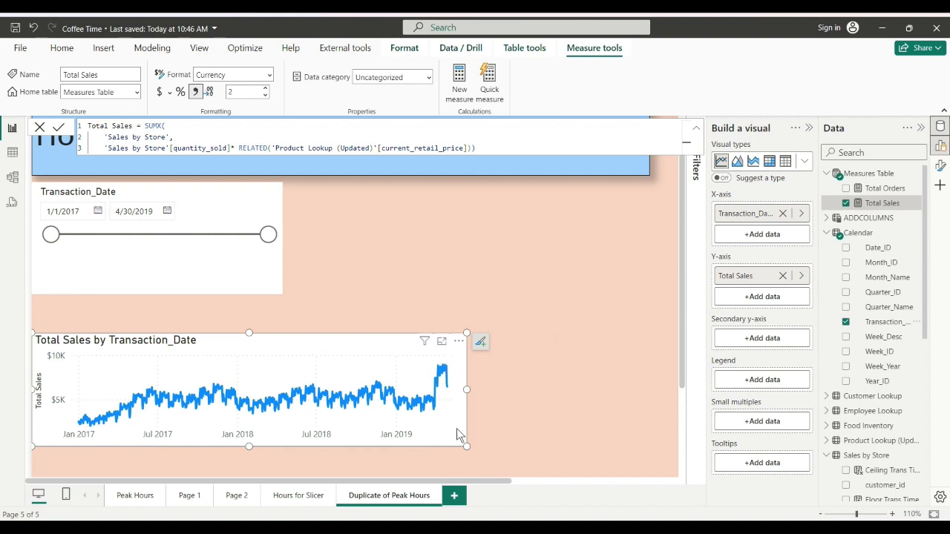
pyautogui.moveTo(467, 444); pyautogui.dragTo(673, 459)
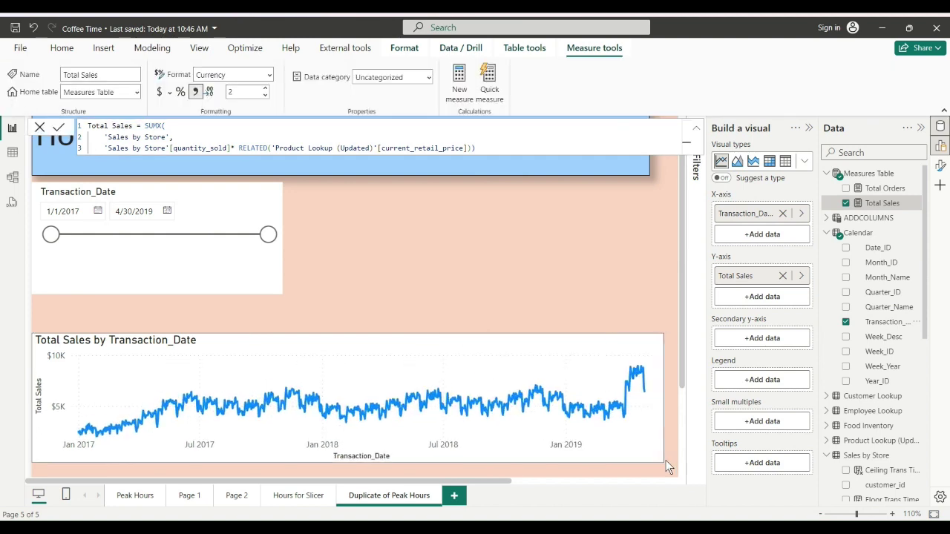
pyautogui.click(50, 232)
pyautogui.moveTo(50, 233)
pyautogui.mouseDown()
pyautogui.moveTo(106, 234)
pyautogui.moveTo(48, 234)
pyautogui.mouseUp()
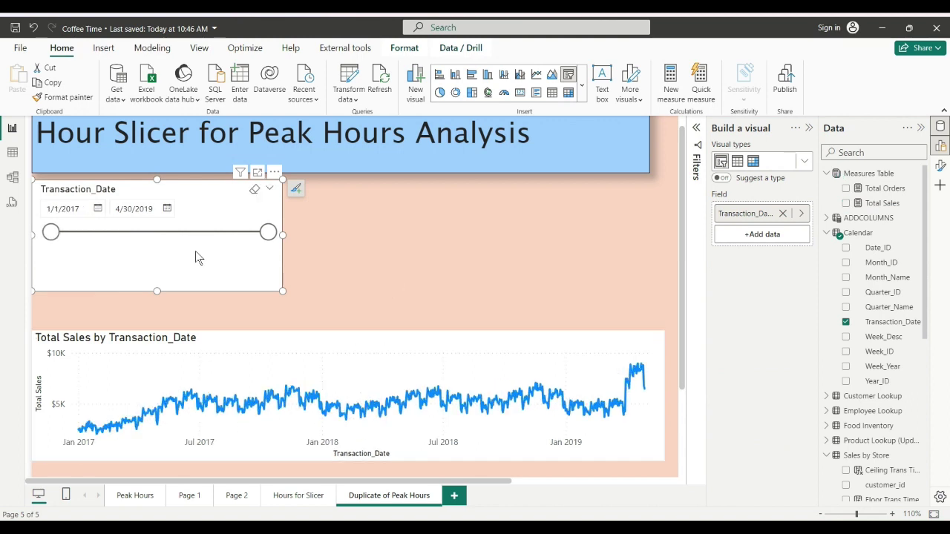
# Add a small empty slicer visual to the right of the Transaction_Date slicer
pyautogui.click(428, 274)
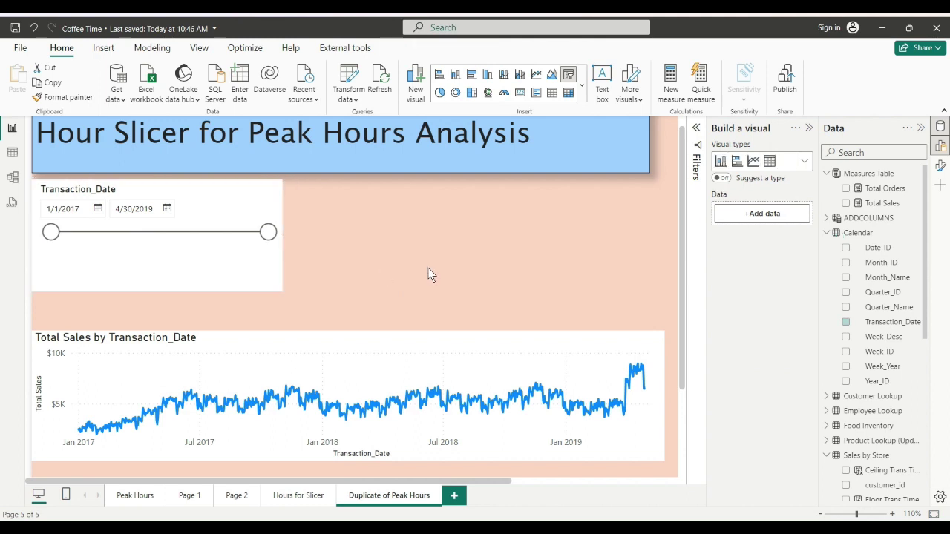
pyautogui.click(803, 161)
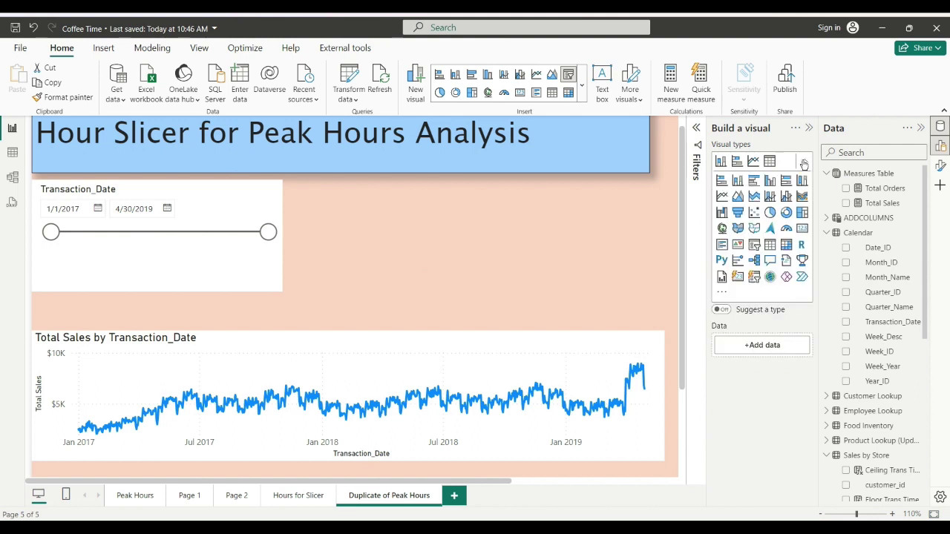
pyautogui.click(754, 246)
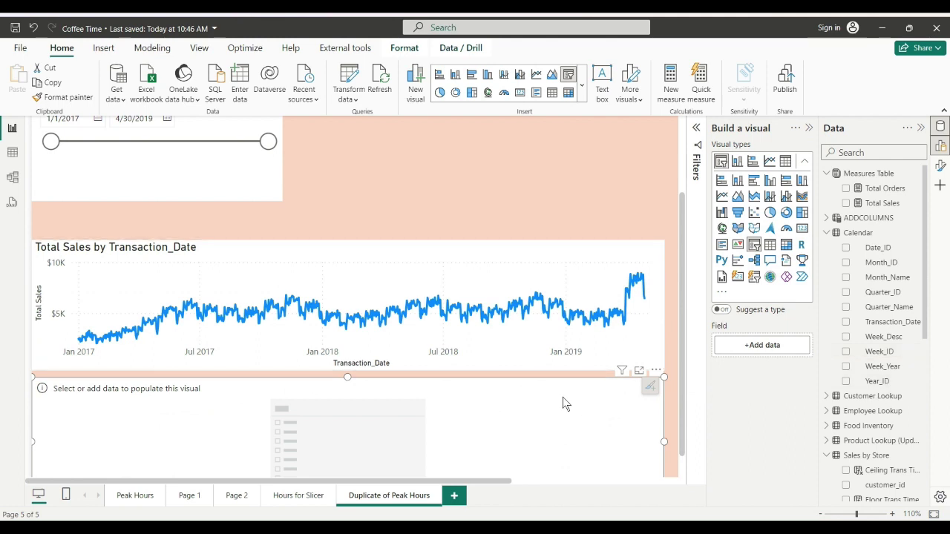
pyautogui.moveTo(562, 397); pyautogui.dragTo(539, 147)
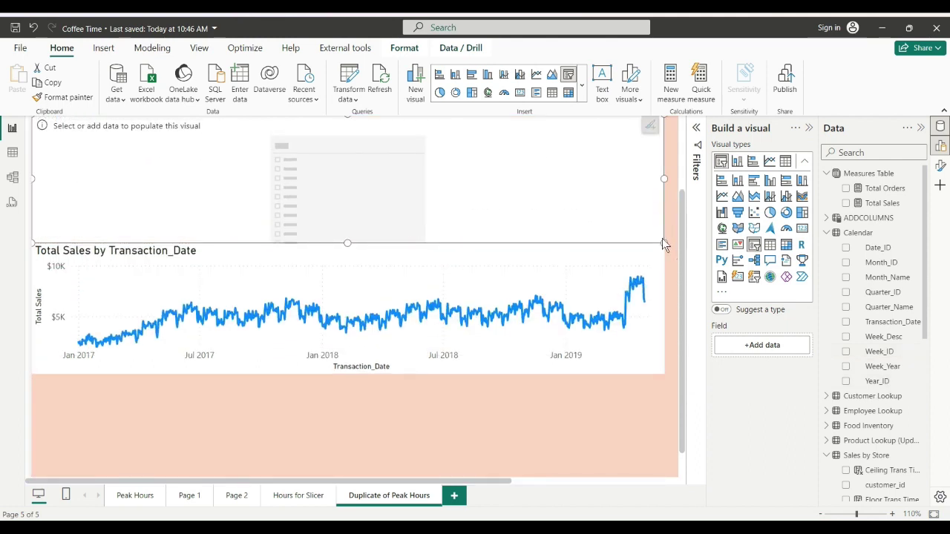
pyautogui.moveTo(661, 242); pyautogui.dragTo(215, 227)
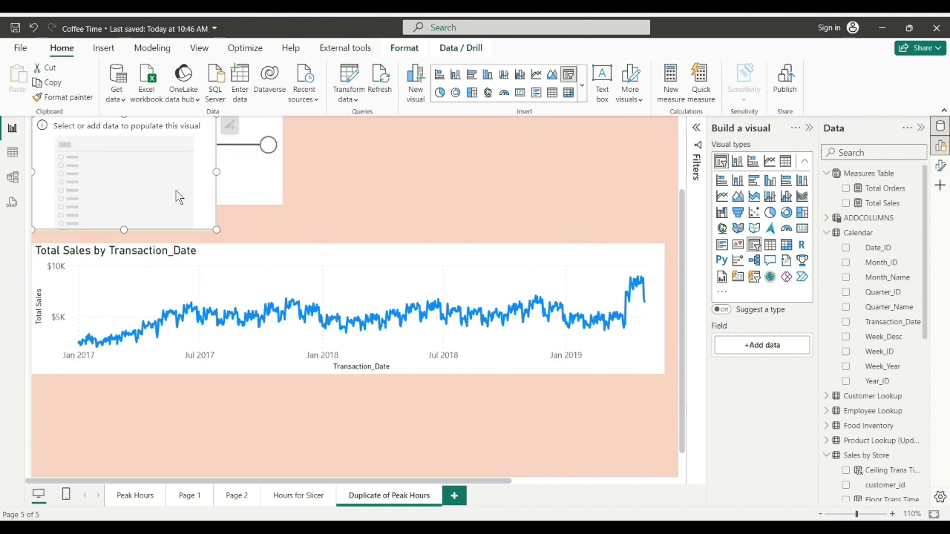
pyautogui.moveTo(180, 192); pyautogui.dragTo(576, 181)
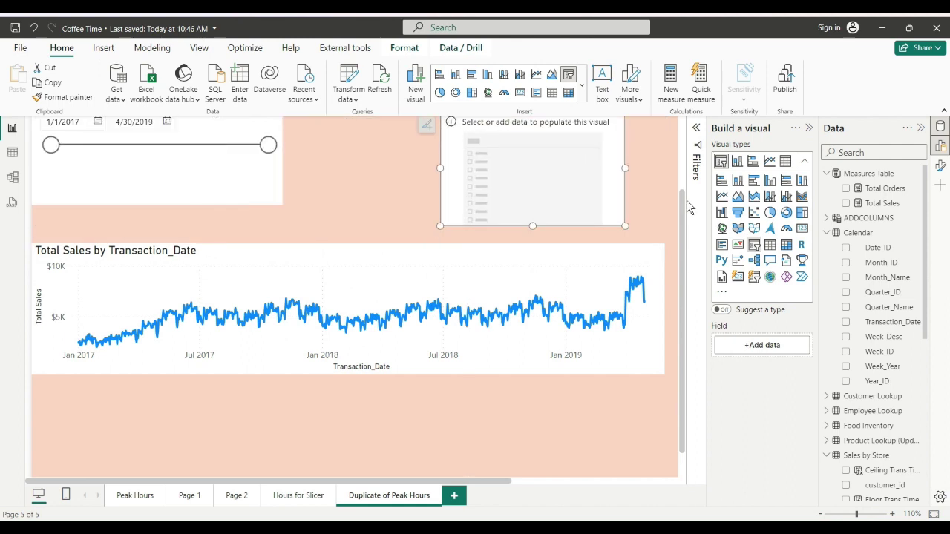
# Fill the new slicer with the Floor Trans Time field
pyautogui.scroll(3, 684, 195)
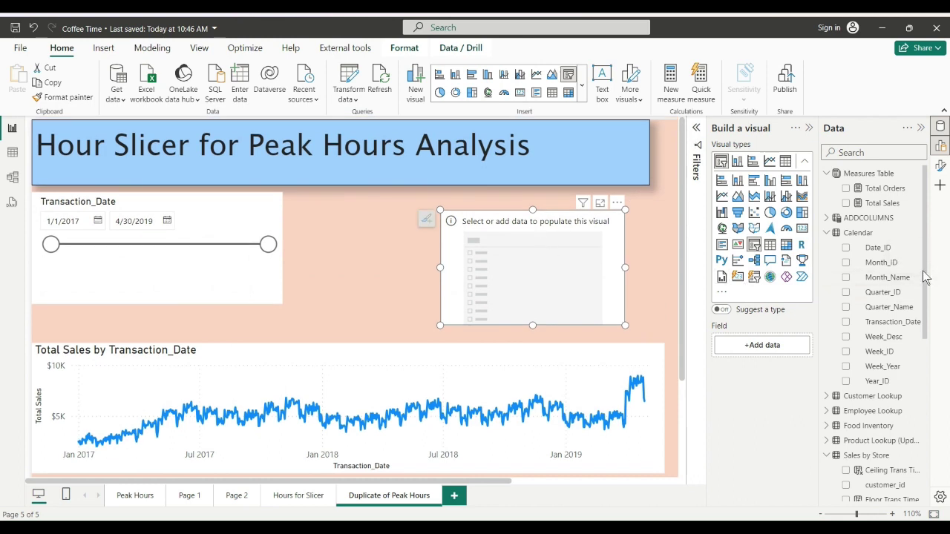
pyautogui.scroll(-5, 903, 417)
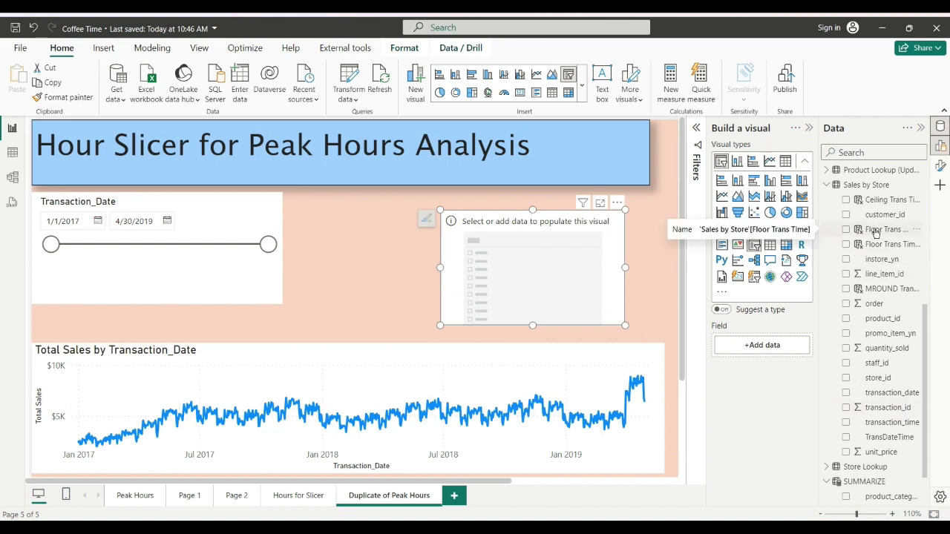
pyautogui.moveTo(876, 232); pyautogui.dragTo(543, 245)
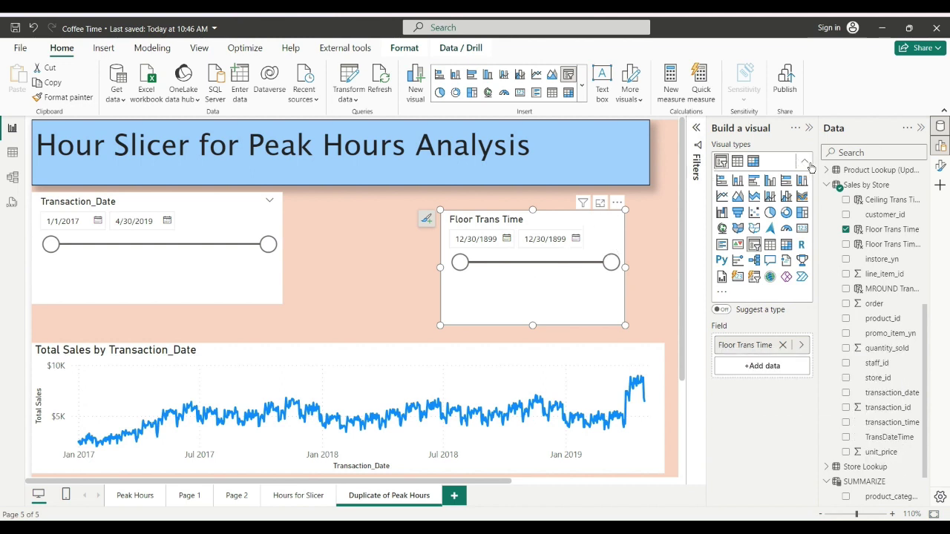
# Set the Floor Trans Time slicer's style to Relative Time and close the Format pane
pyautogui.click(939, 165)
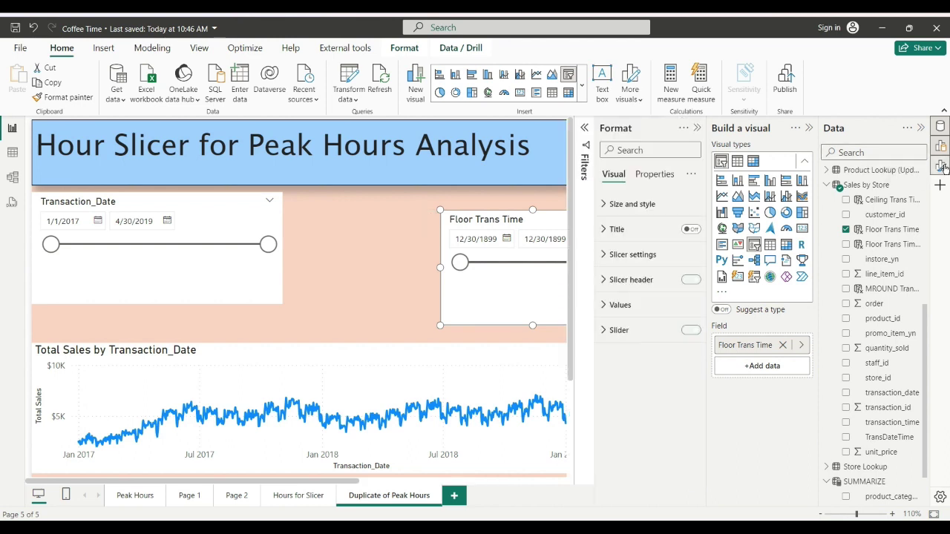
pyautogui.click(603, 255)
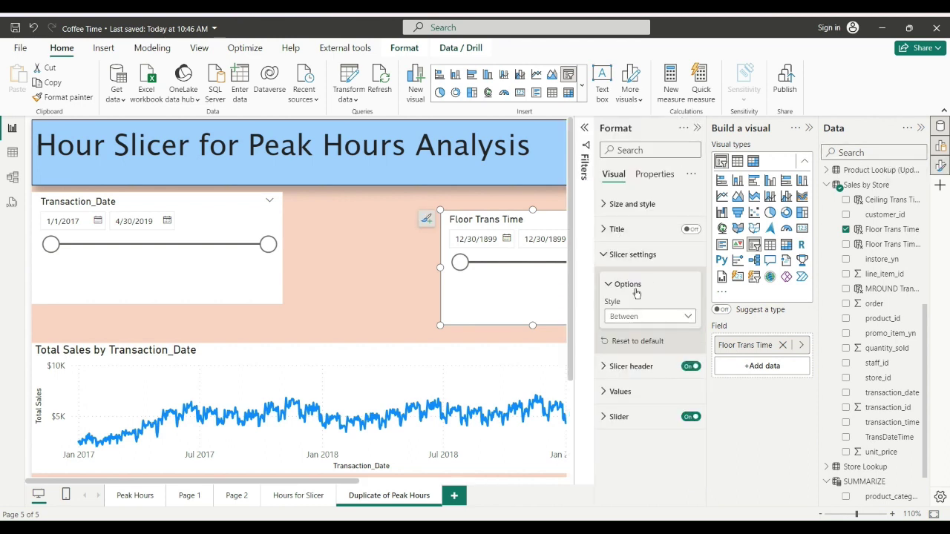
pyautogui.click(689, 317)
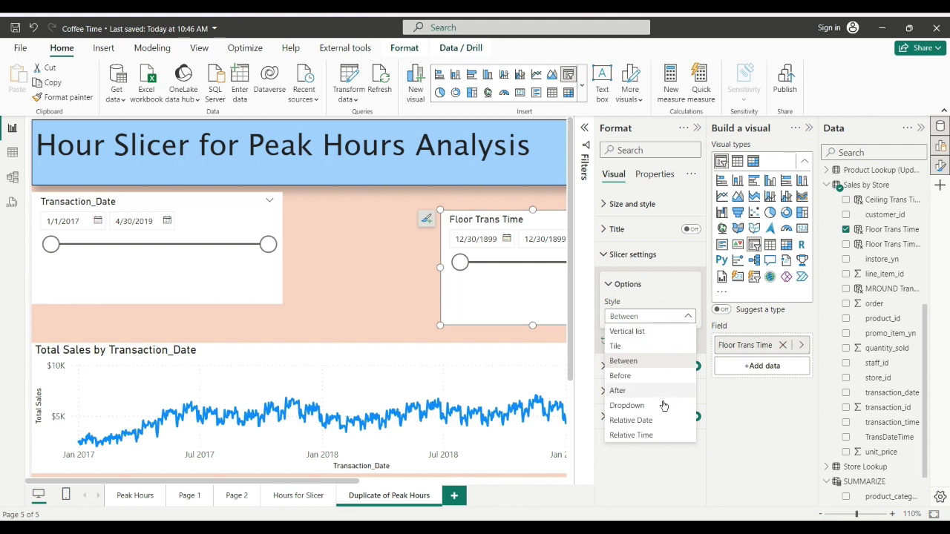
pyautogui.click(631, 435)
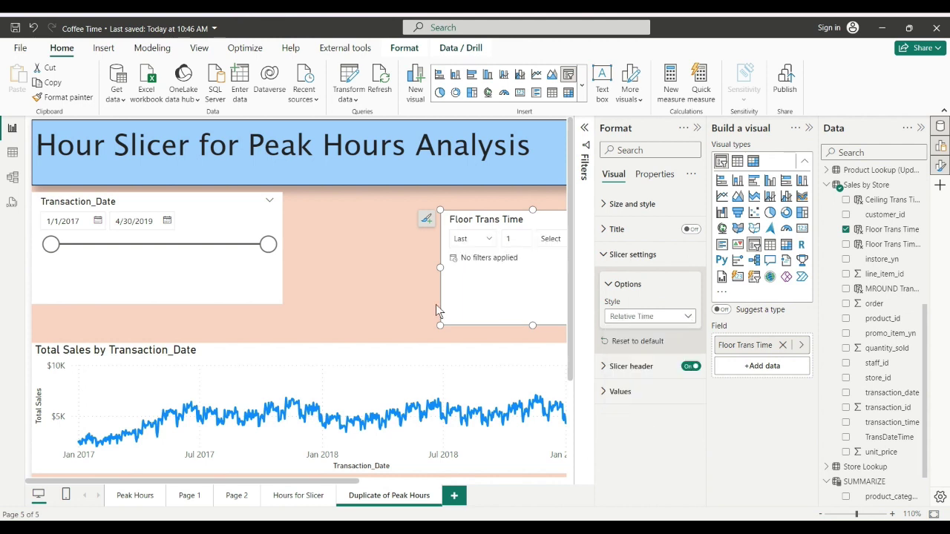
pyautogui.click(402, 296)
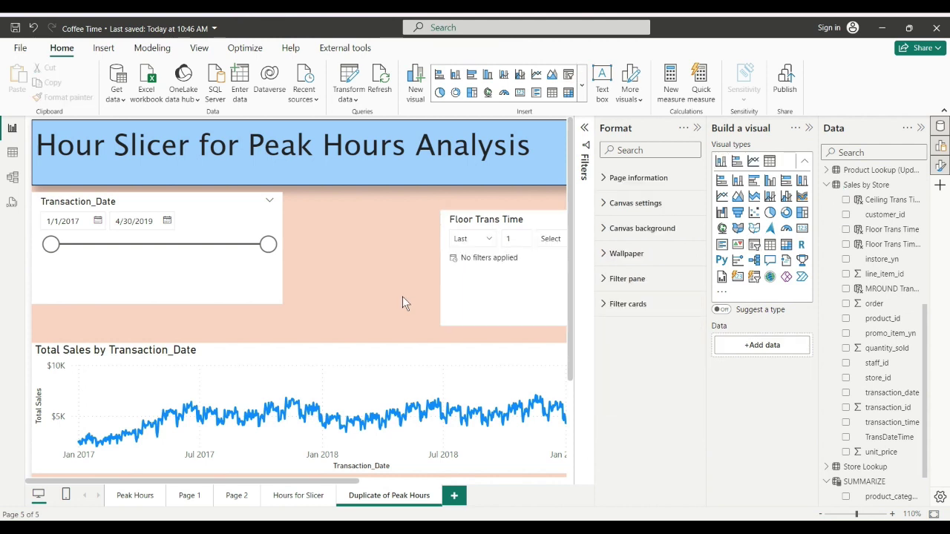
pyautogui.click(697, 131)
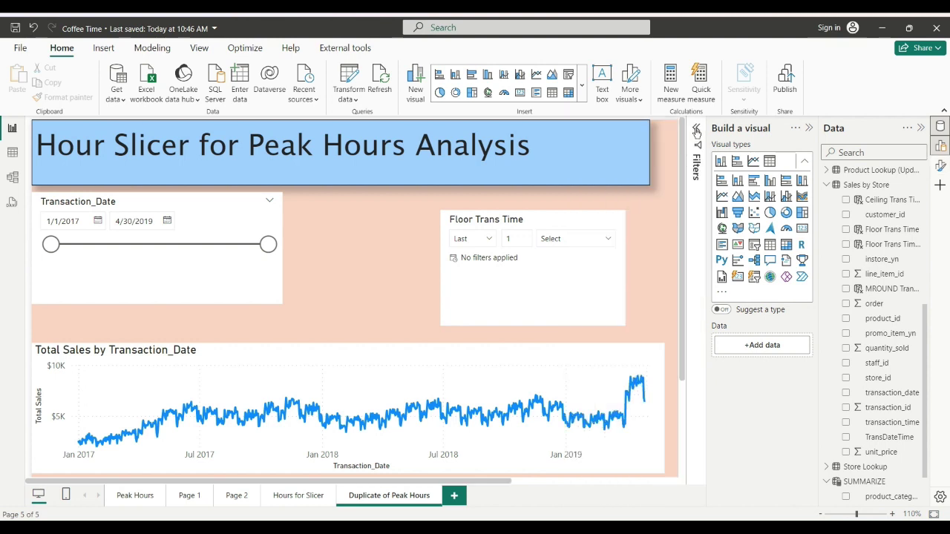
# Inspect the slicer's Last/Next/This period and time unit choices
pyautogui.click(491, 246)
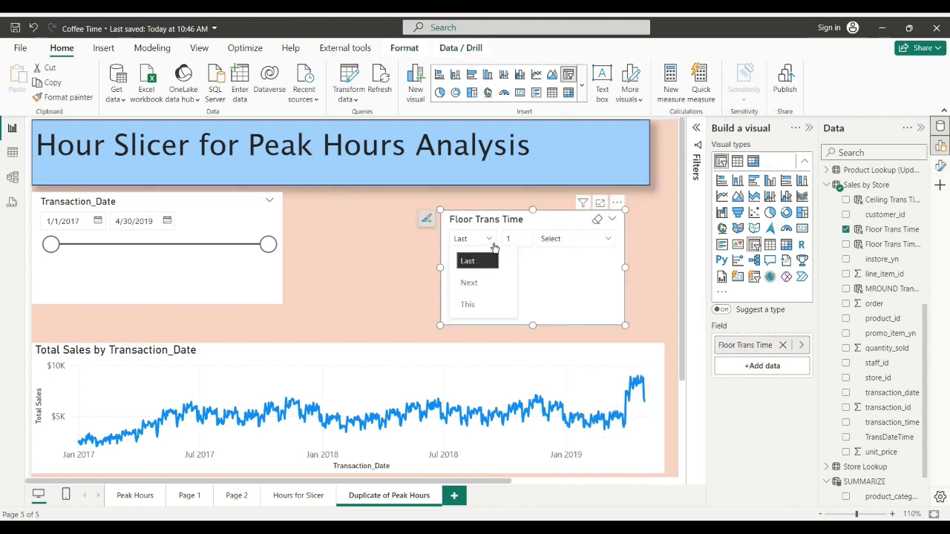
pyautogui.click(610, 239)
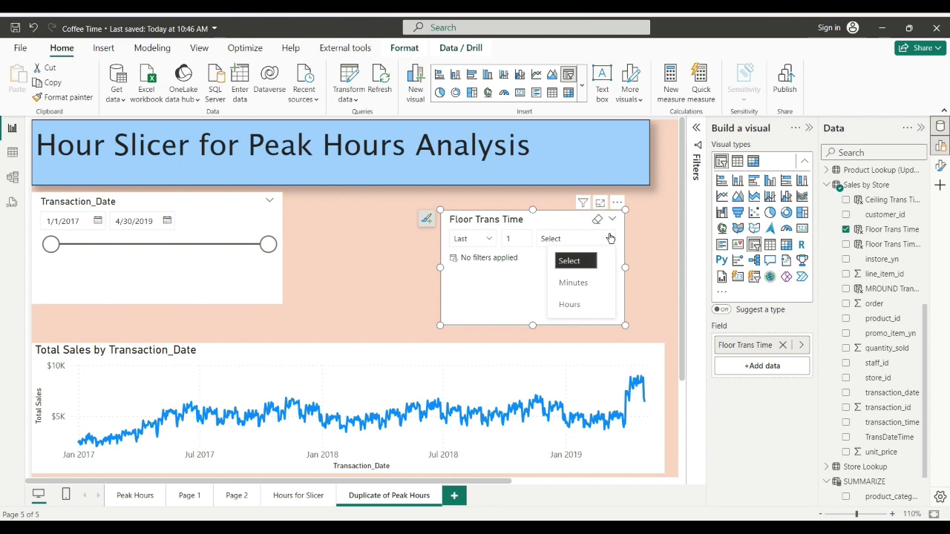
pyautogui.click(617, 206)
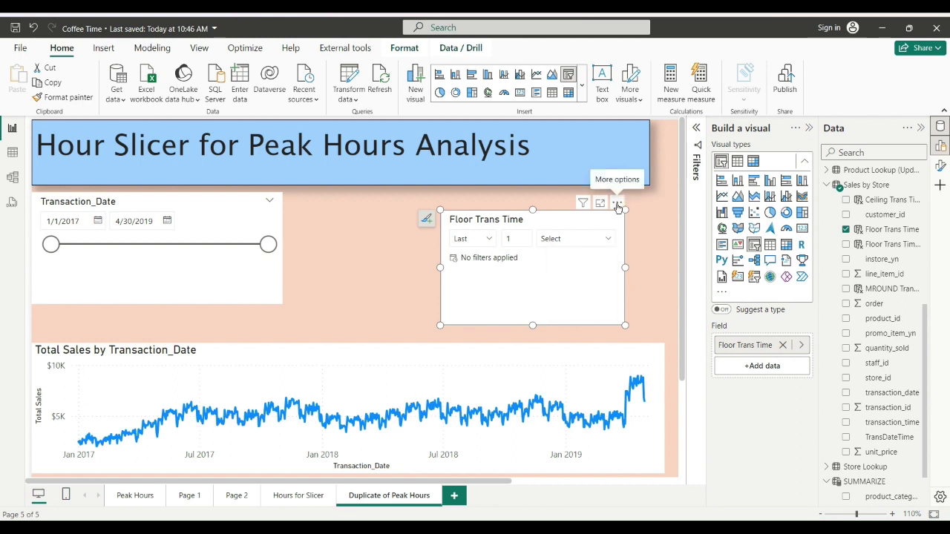
pyautogui.click(618, 207)
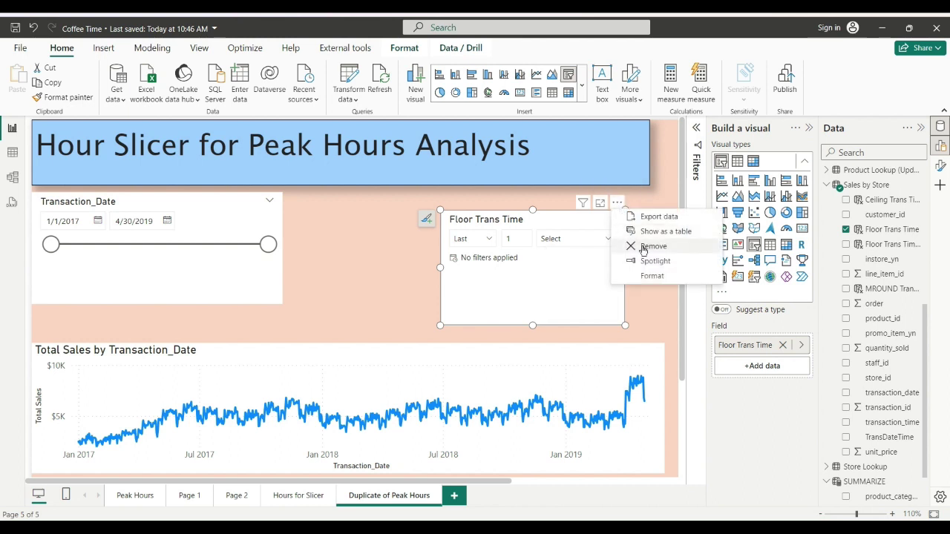
pyautogui.scroll(-1, 310, 270)
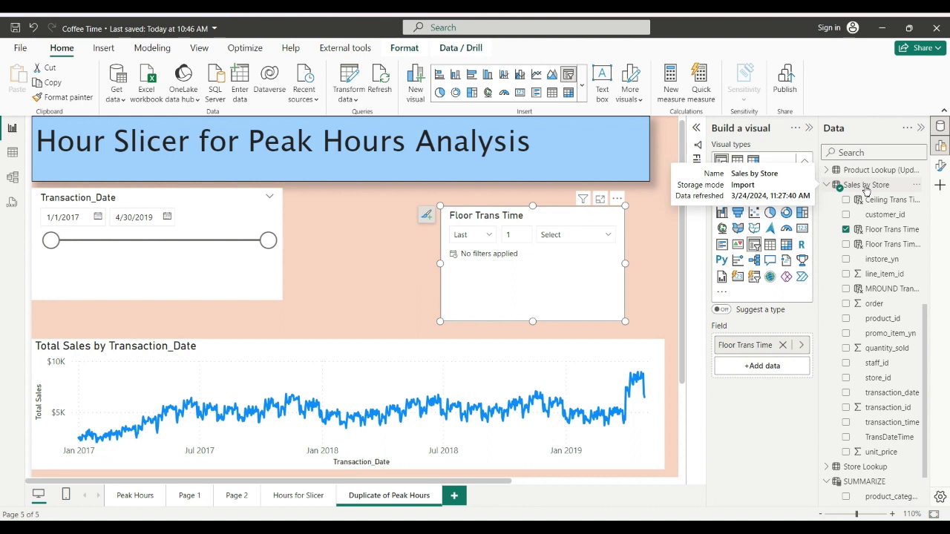
# Add a new calculated column named Hours for Slicer to the Sales by Store table
pyautogui.rightClick(863, 188)
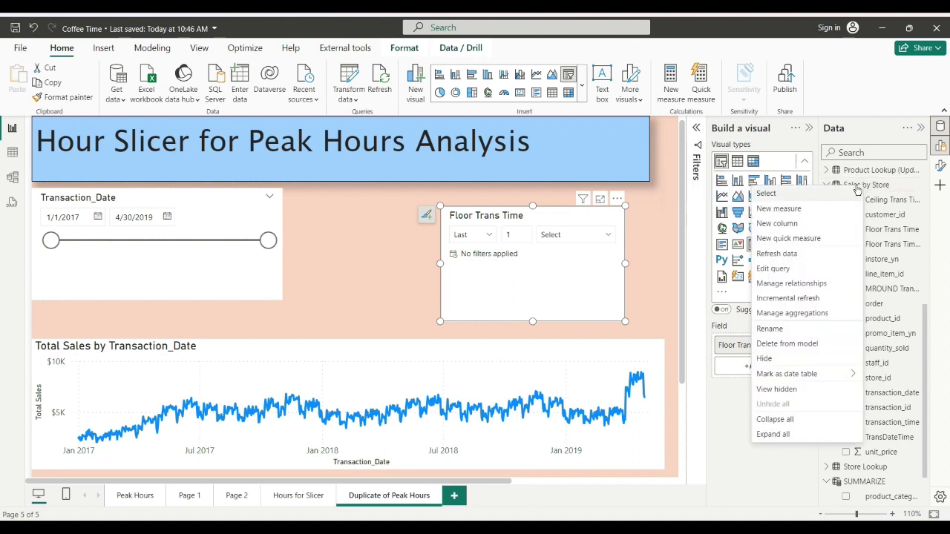
pyautogui.click(791, 223)
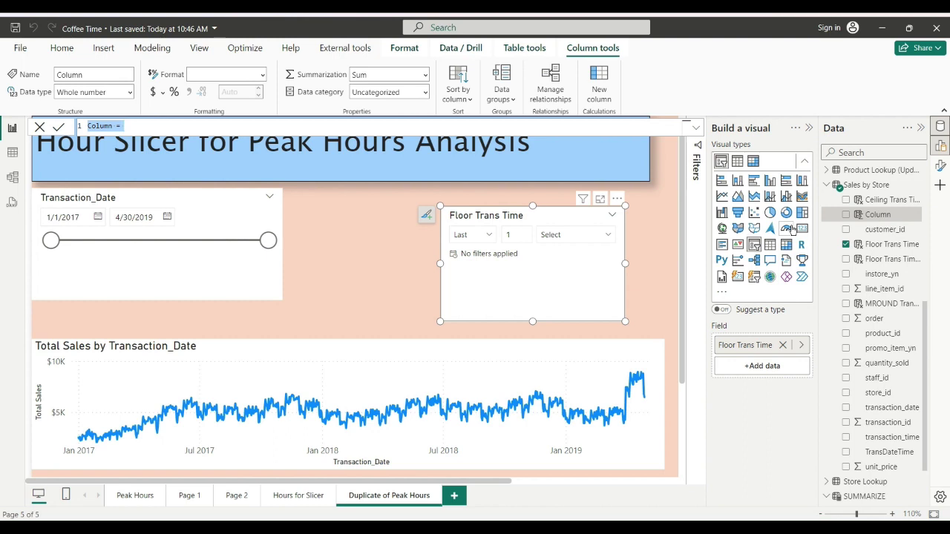
pyautogui.write('Hours for Slicer')
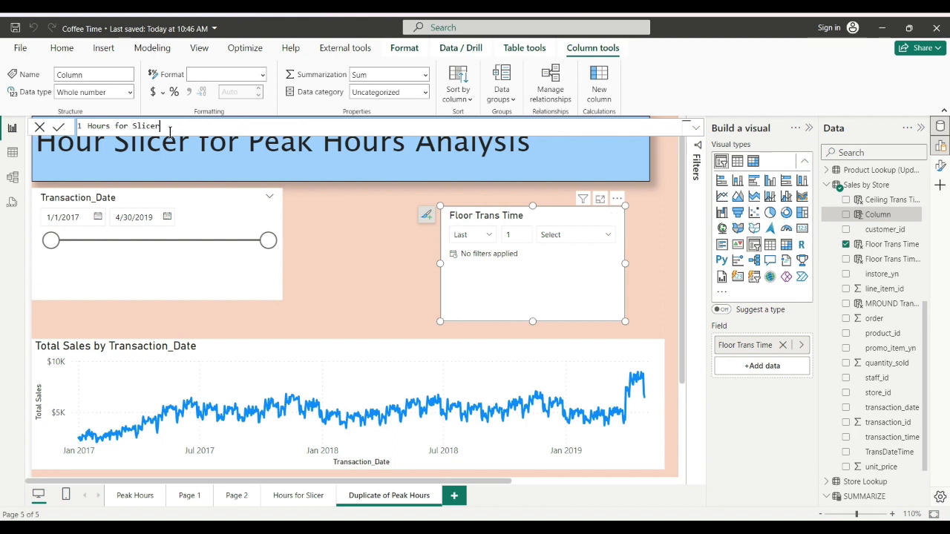
# Complete the column formula as HOUR('Sales by Store'[Floor Trans Time]) and commit it
pyautogui.scroll(4, 170, 132)
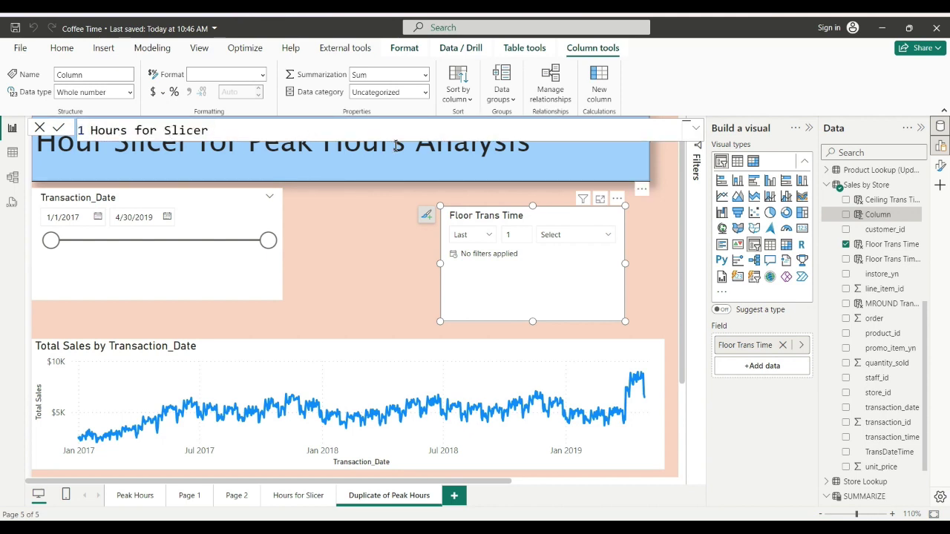
pyautogui.write('hou')
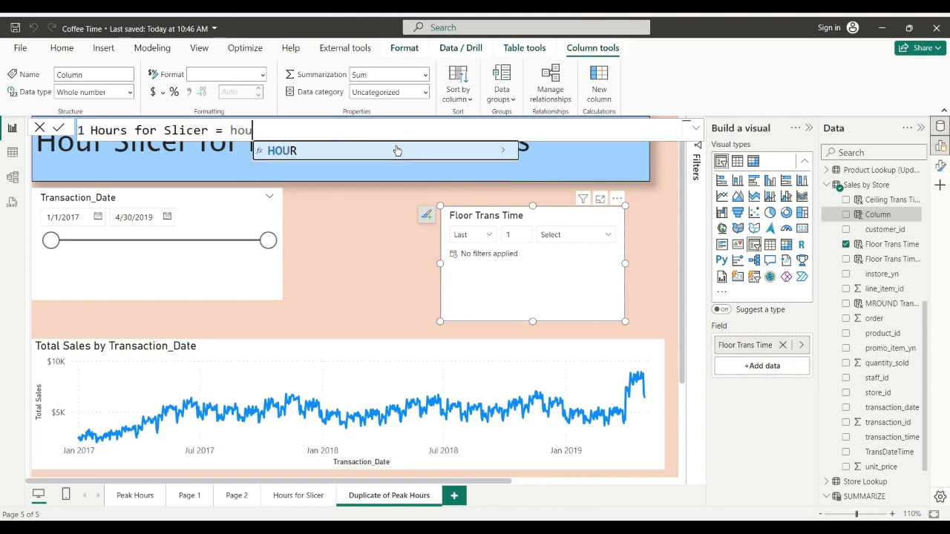
pyautogui.press('Tab')
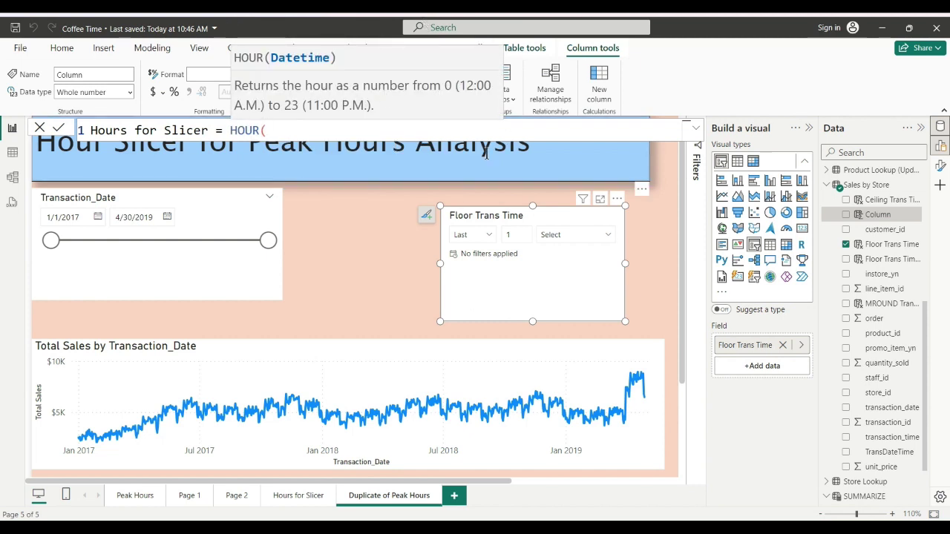
pyautogui.write('floo')
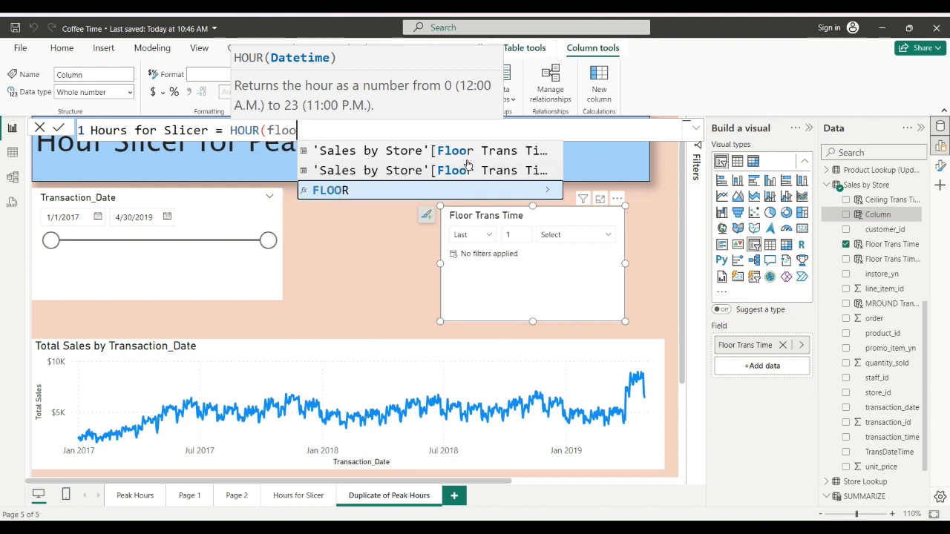
pyautogui.moveTo(563, 159); pyautogui.dragTo(671, 159)
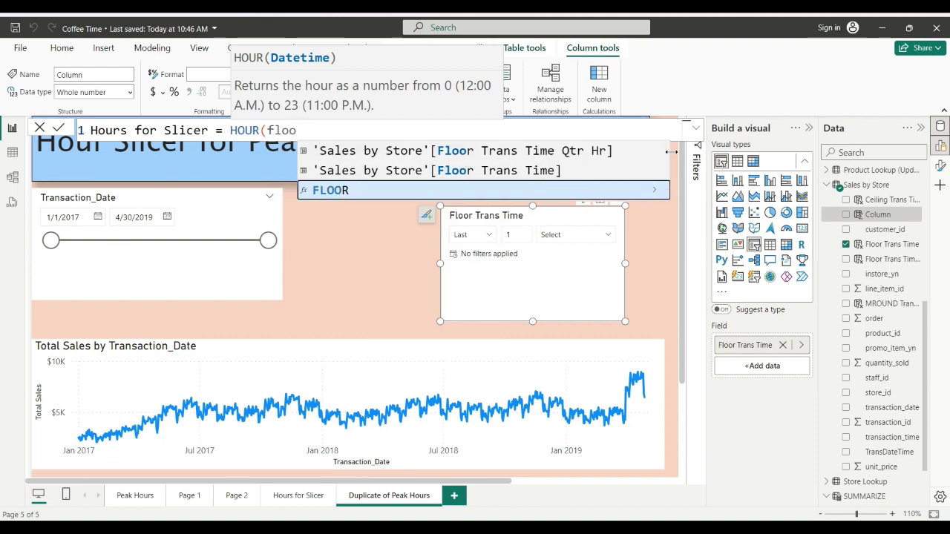
pyautogui.click(508, 170)
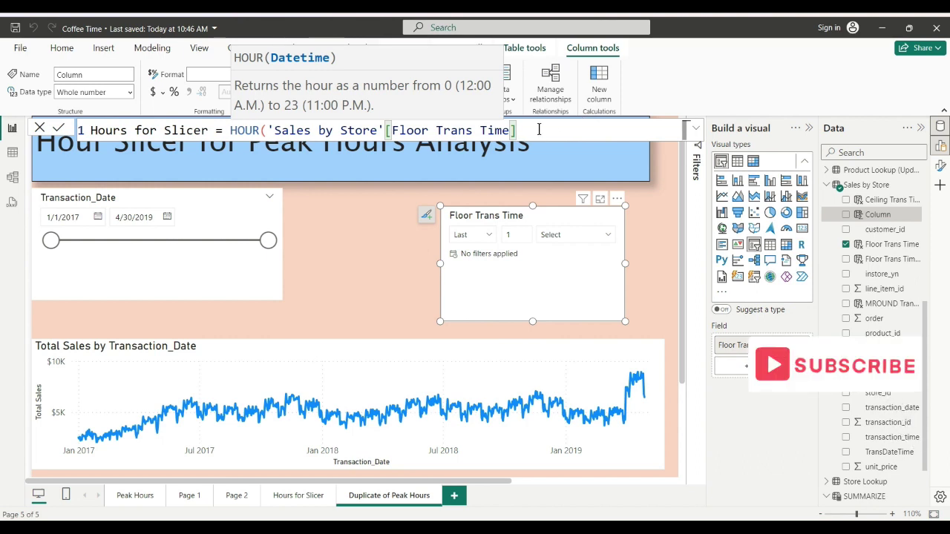
pyautogui.write(')')
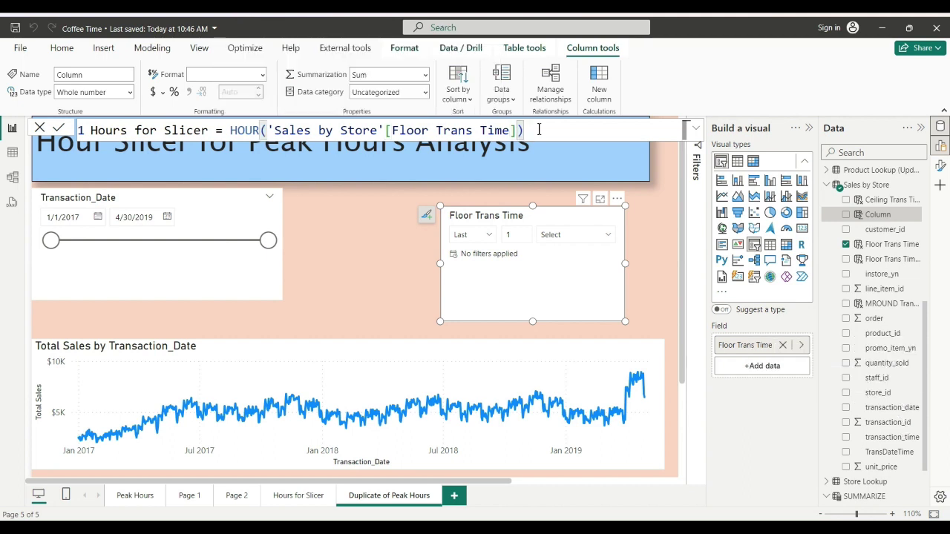
pyautogui.press('Return')
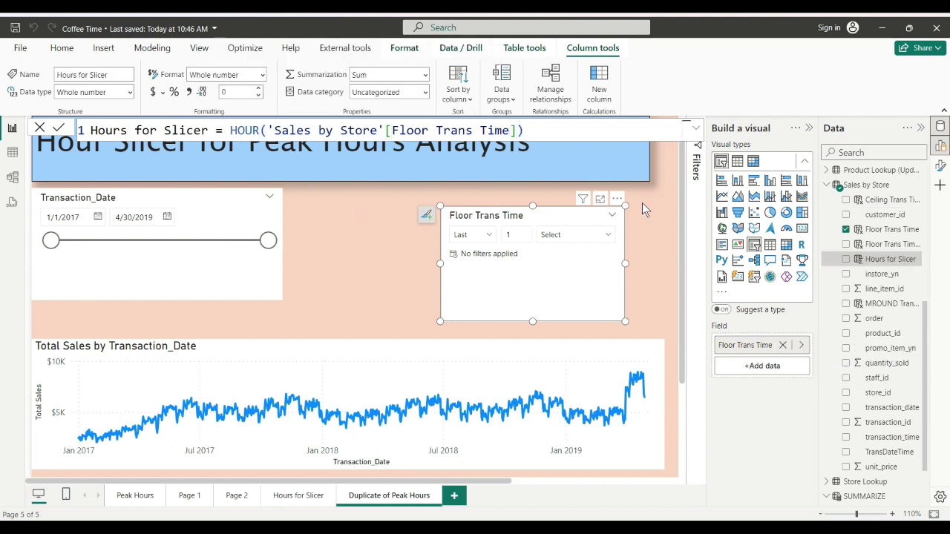
# Replace Floor Trans Time with Hours for Slicer in the slicer, giving a 1–20 hour range
pyautogui.click(590, 234)
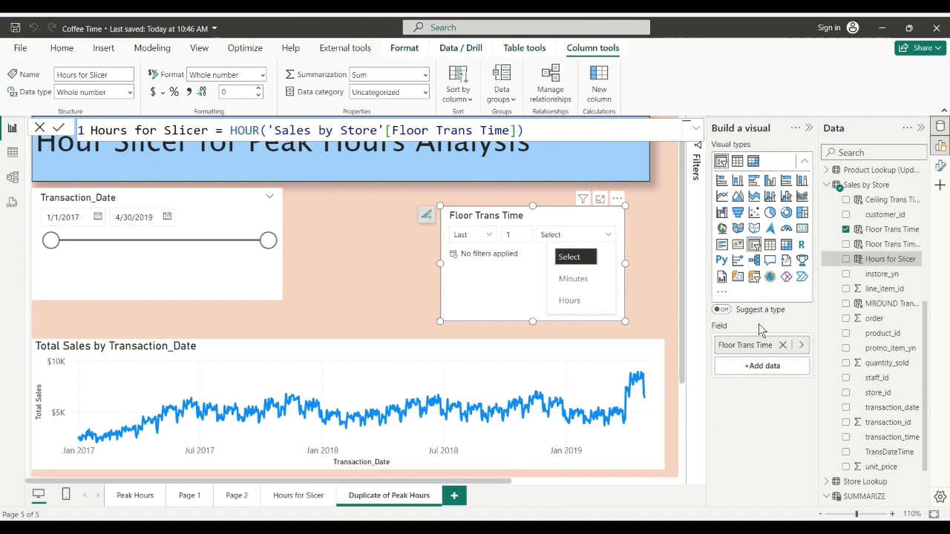
pyautogui.click(782, 346)
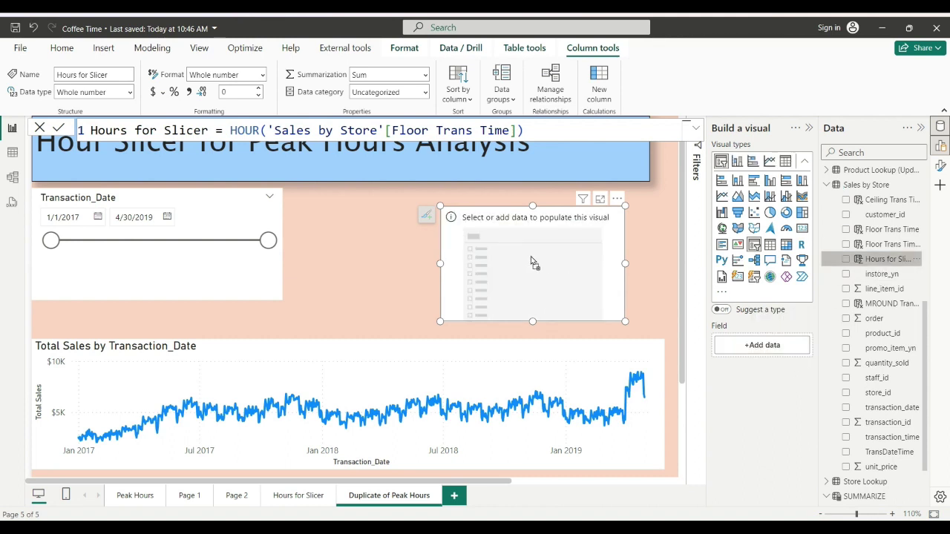
pyautogui.moveTo(531, 260); pyautogui.dragTo(531, 260)
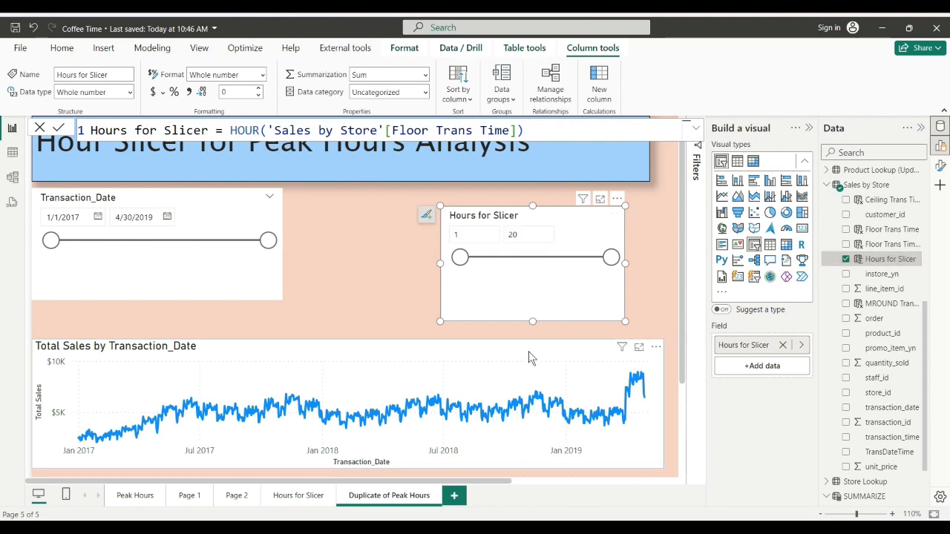
pyautogui.click(531, 358)
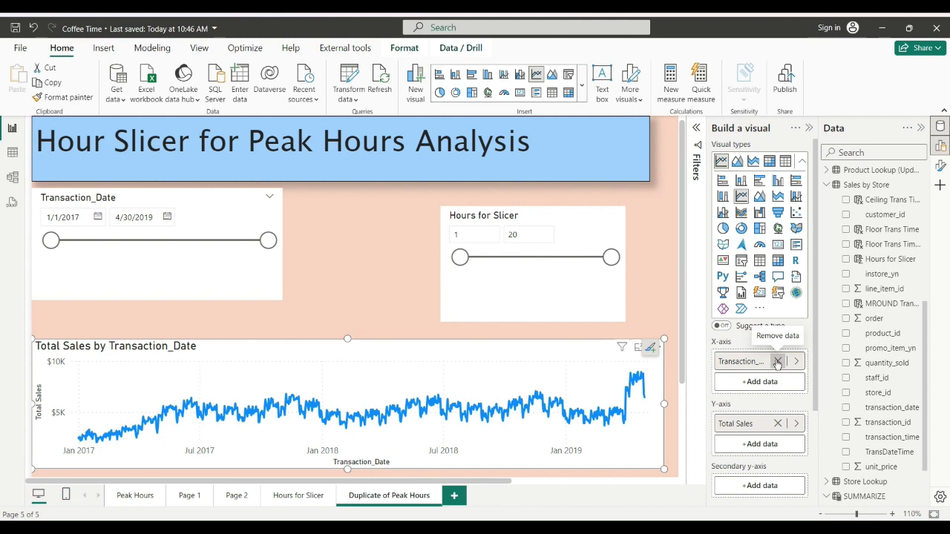
# Switch the chart's x-axis to Floor Trans Time, nudge the hour slicer up, and make the chart taller
pyautogui.click(777, 361)
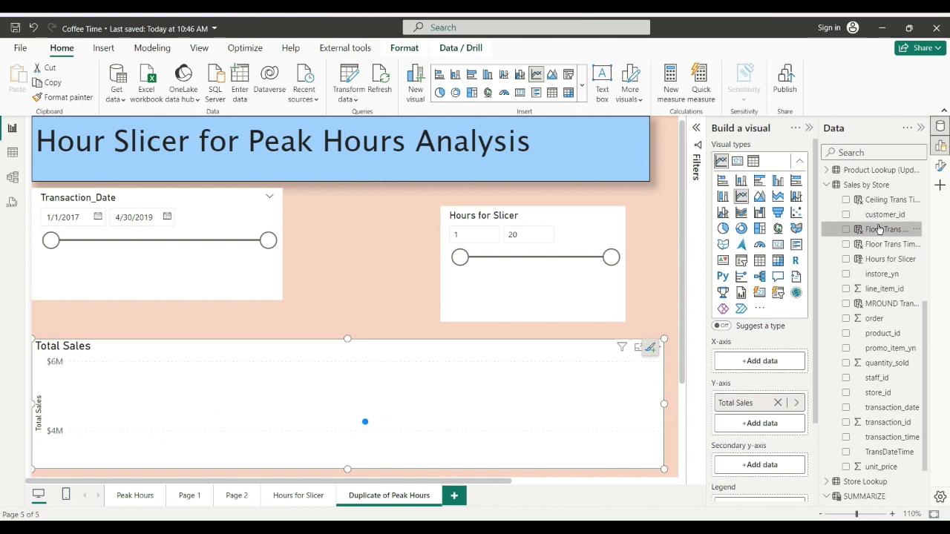
pyautogui.moveTo(878, 229); pyautogui.dragTo(764, 362)
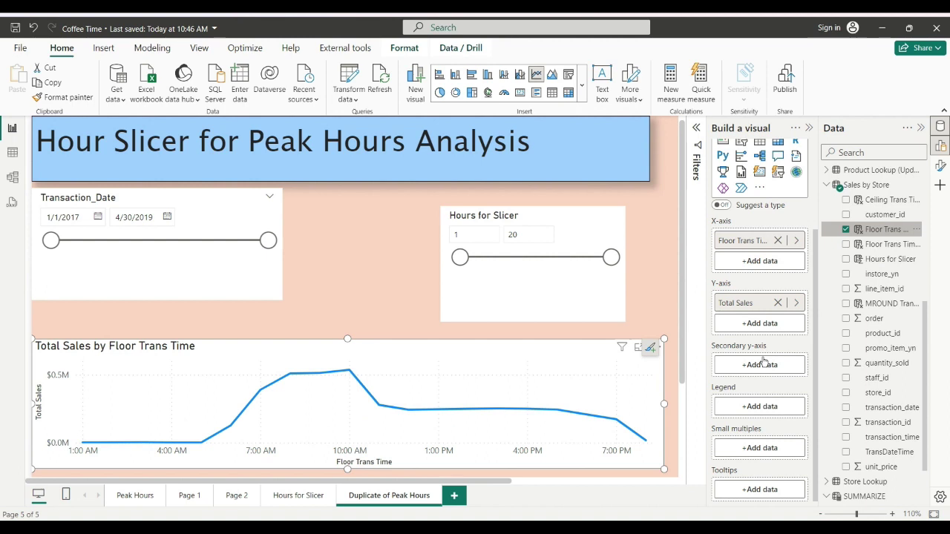
pyautogui.click(552, 235)
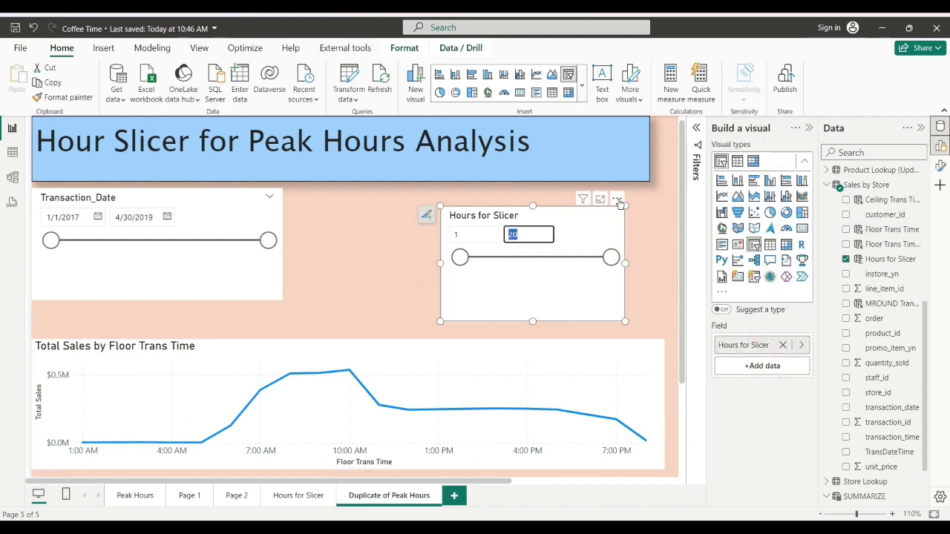
pyautogui.moveTo(620, 204); pyautogui.dragTo(615, 184)
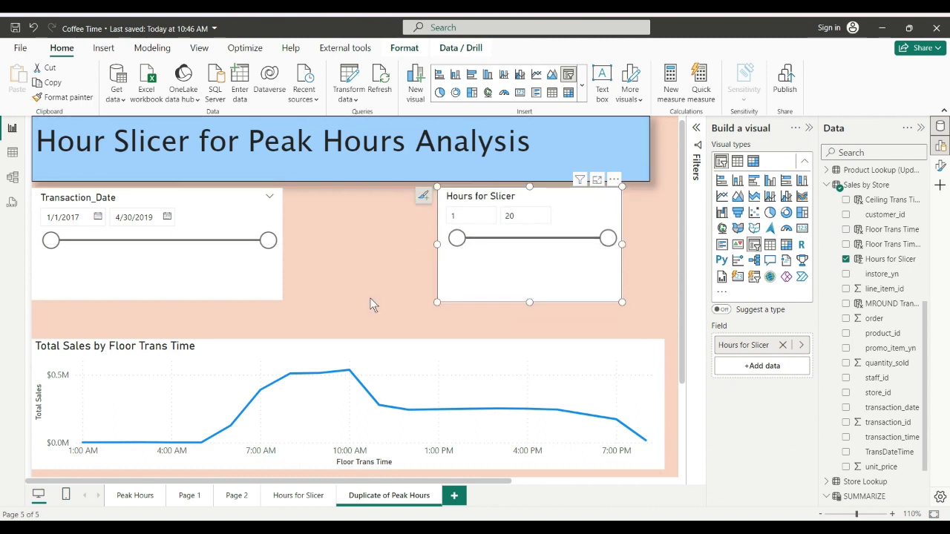
pyautogui.click(361, 350)
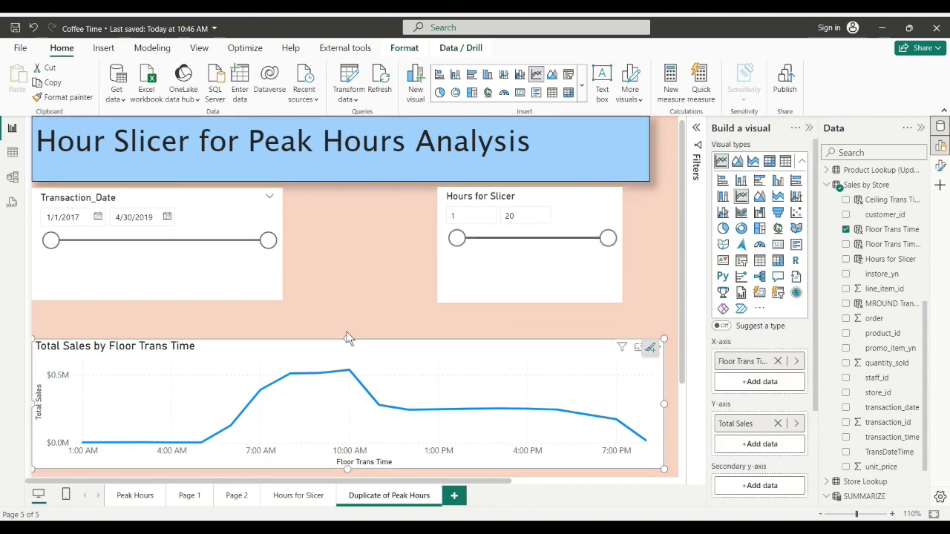
pyautogui.moveTo(348, 339); pyautogui.dragTo(338, 303)
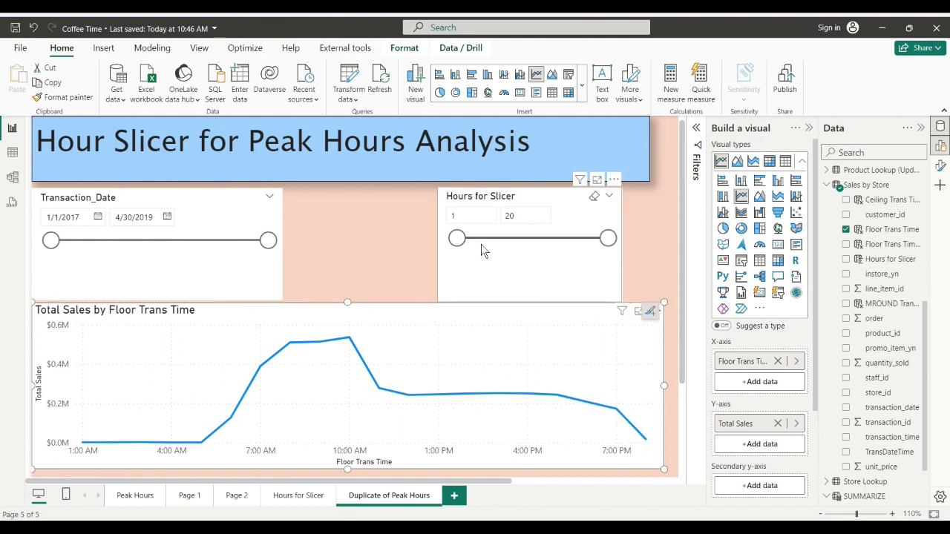
# Try narrower hour windows on the Hours for Slicer slicer, finally setting it to 1 through 19
pyautogui.moveTo(459, 237); pyautogui.dragTo(506, 242)
pyautogui.moveTo(608, 237); pyautogui.dragTo(524, 250)
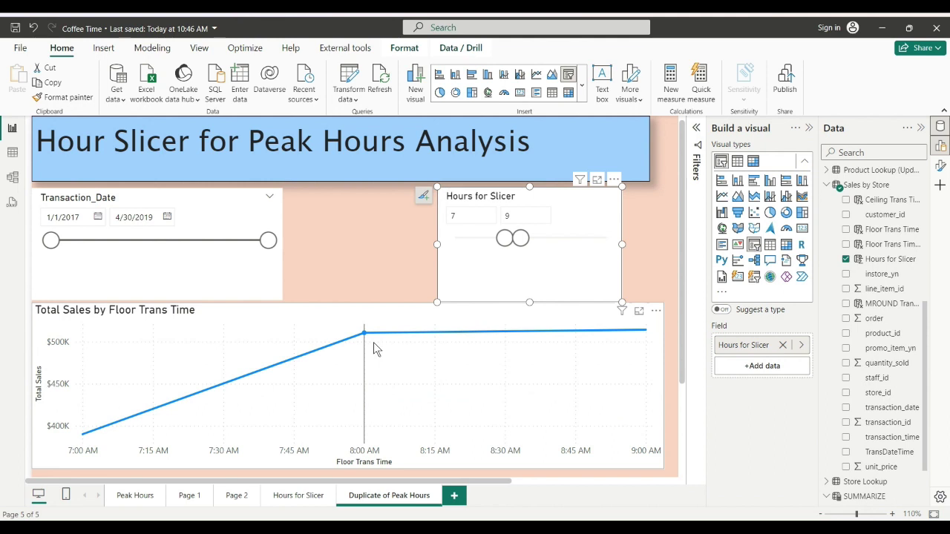
pyautogui.moveTo(519, 244); pyautogui.dragTo(533, 247)
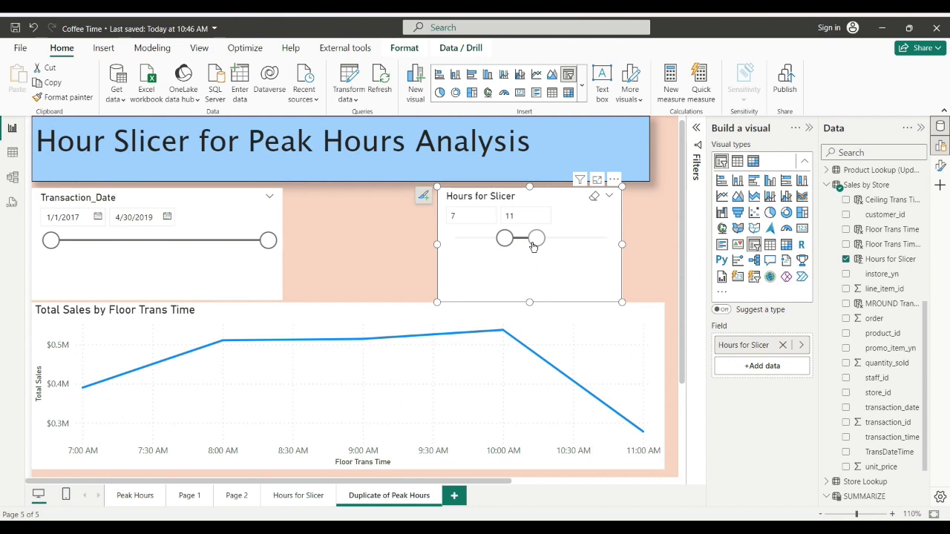
pyautogui.moveTo(533, 247); pyautogui.dragTo(556, 247)
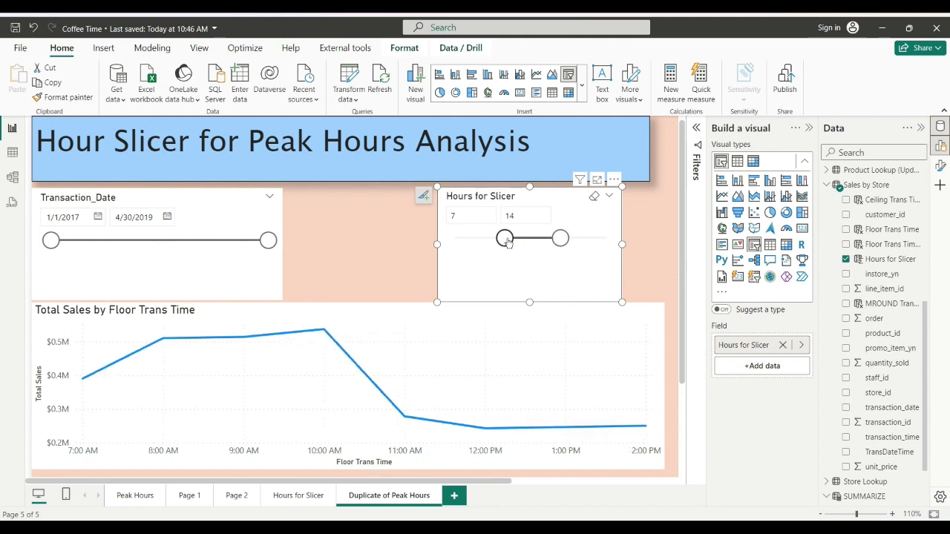
pyautogui.moveTo(561, 239); pyautogui.dragTo(603, 247)
pyautogui.moveTo(506, 239); pyautogui.dragTo(434, 246)
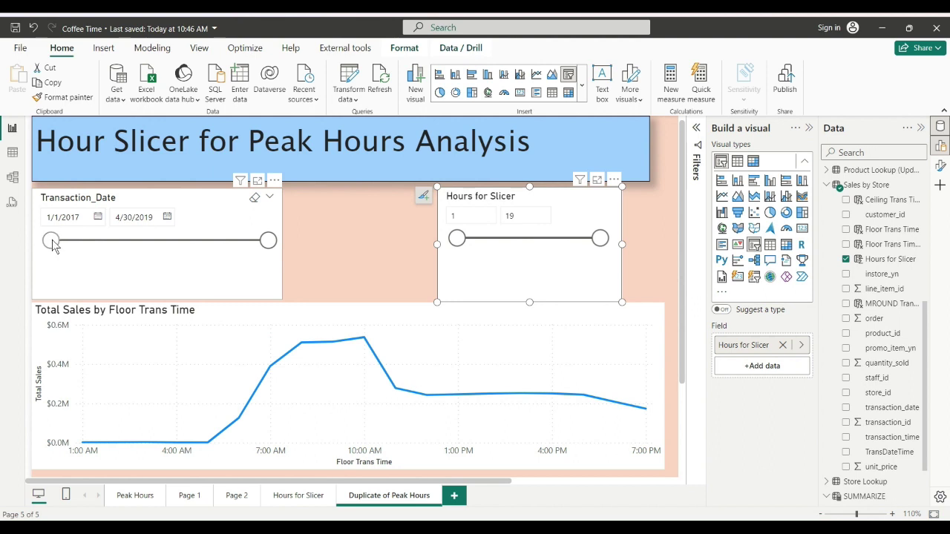
# Narrow the date slicer to 12/14/2017–2/16/2018, then widen it to 1/1/2017–3/21/2019
pyautogui.moveTo(52, 240); pyautogui.dragTo(143, 244)
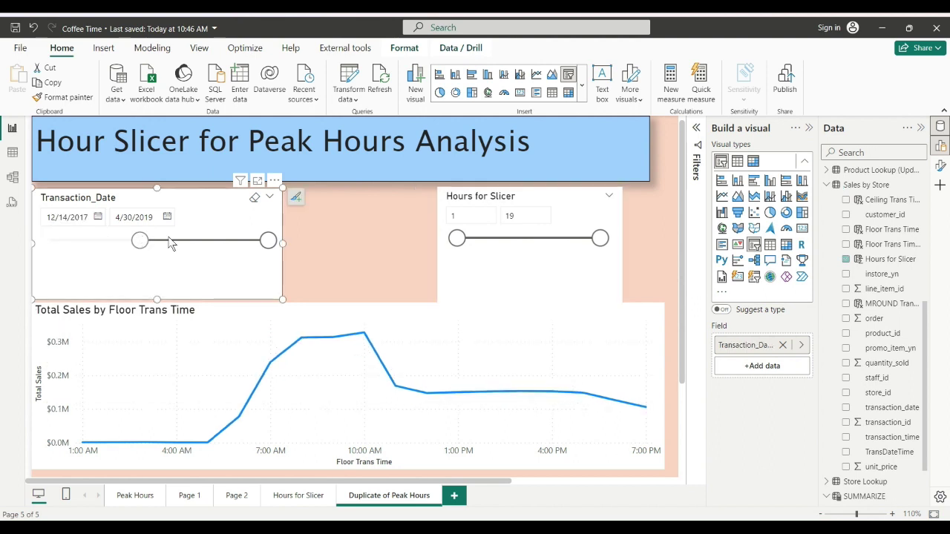
pyautogui.moveTo(270, 242); pyautogui.dragTo(159, 246)
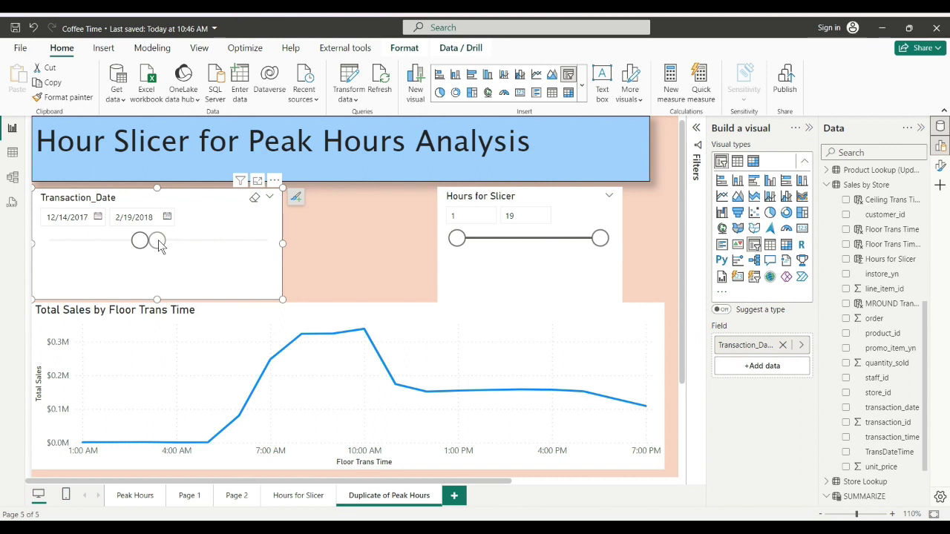
pyautogui.moveTo(160, 246); pyautogui.dragTo(155, 245)
pyautogui.moveTo(370, 338)
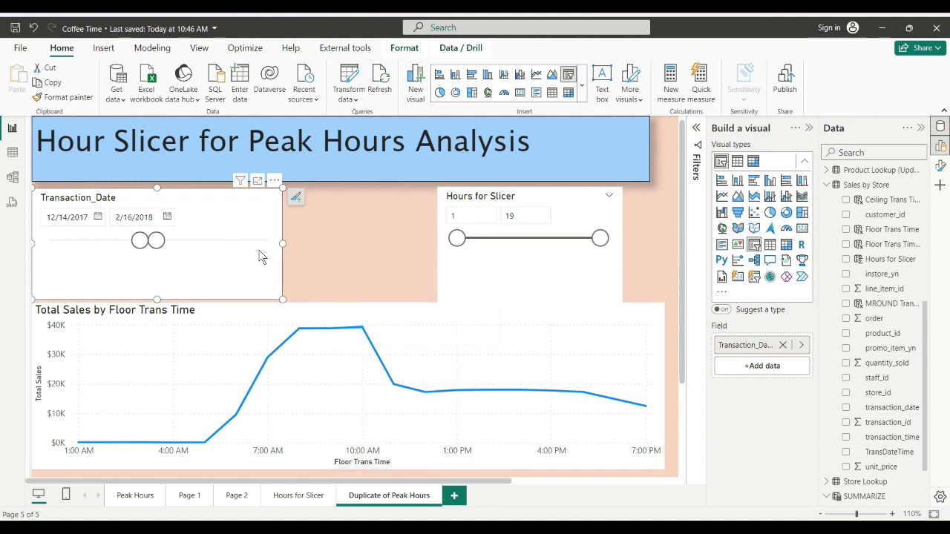
pyautogui.moveTo(141, 241); pyautogui.dragTo(49, 249)
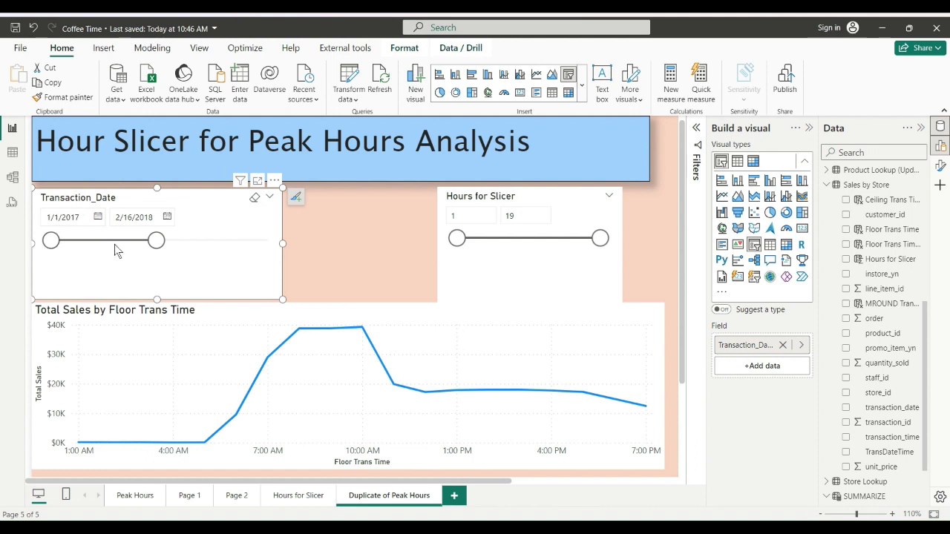
pyautogui.moveTo(157, 241); pyautogui.dragTo(268, 241)
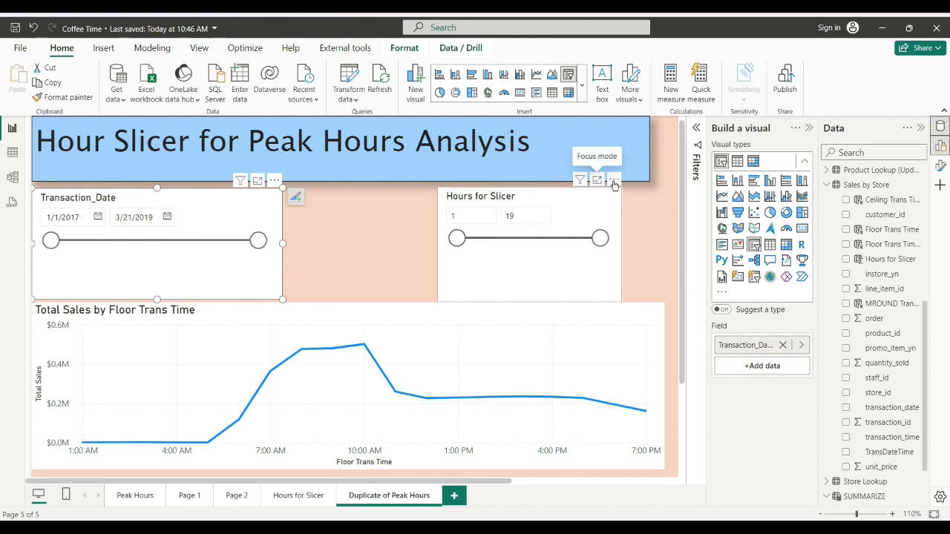
pyautogui.click(614, 180)
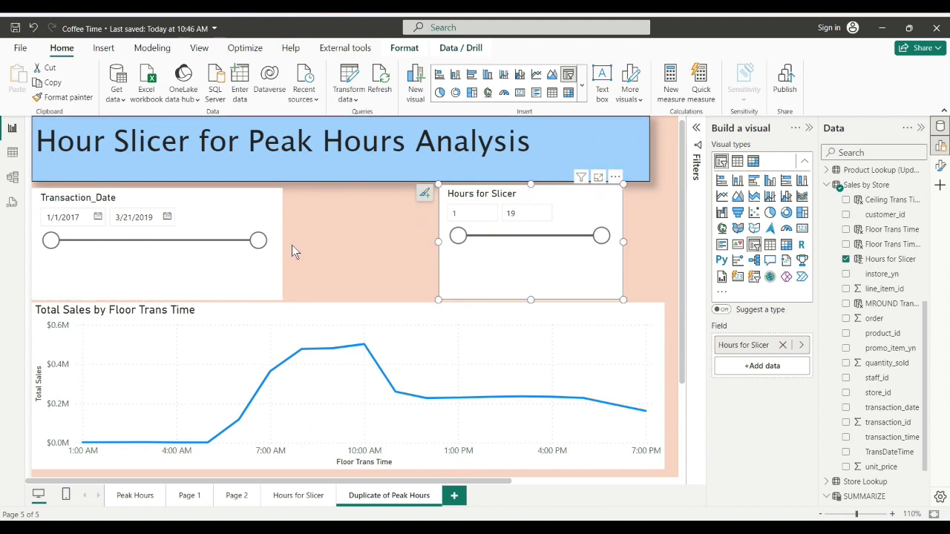
pyautogui.click(374, 234)
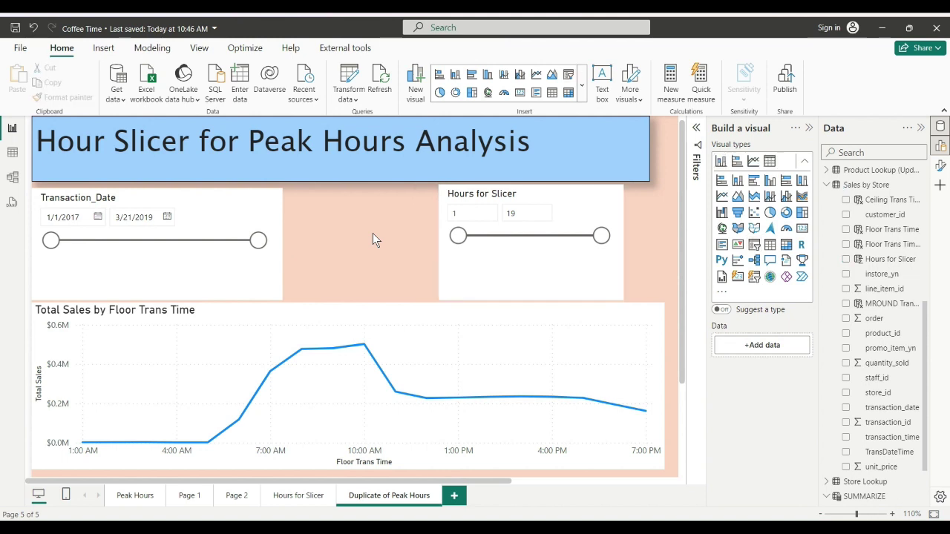